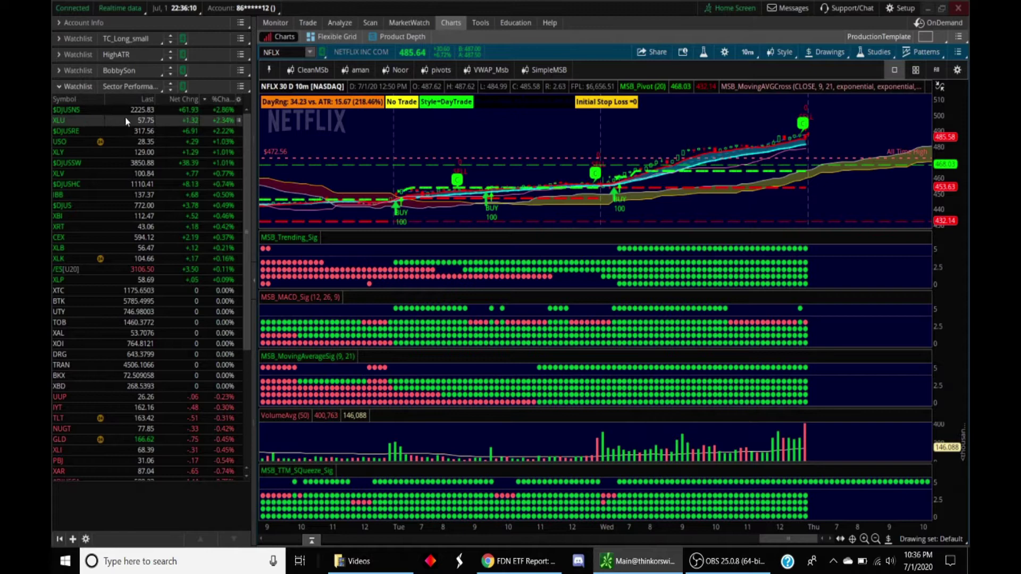
- Chart the $DJUSNS internet index and scroll through the Sector Performance watchlist
left_click(146, 112)
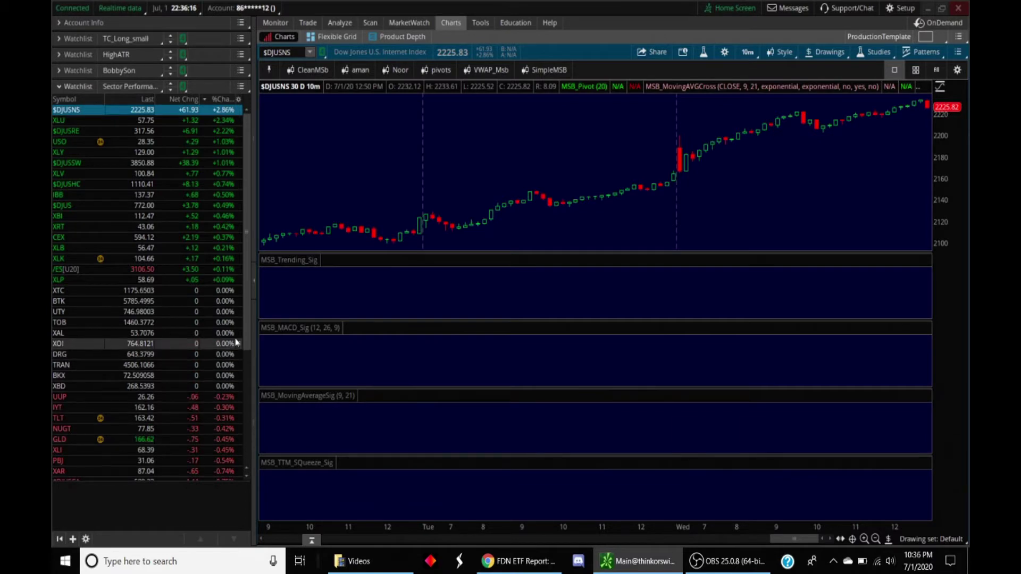
scroll(250, 329, "down", 6)
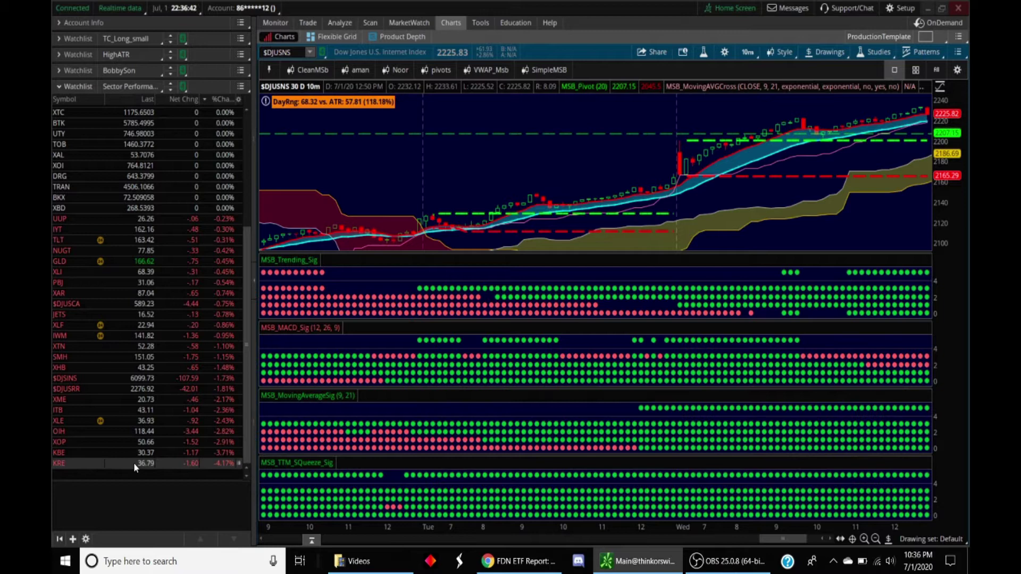
scroll(132, 463, "up", 6)
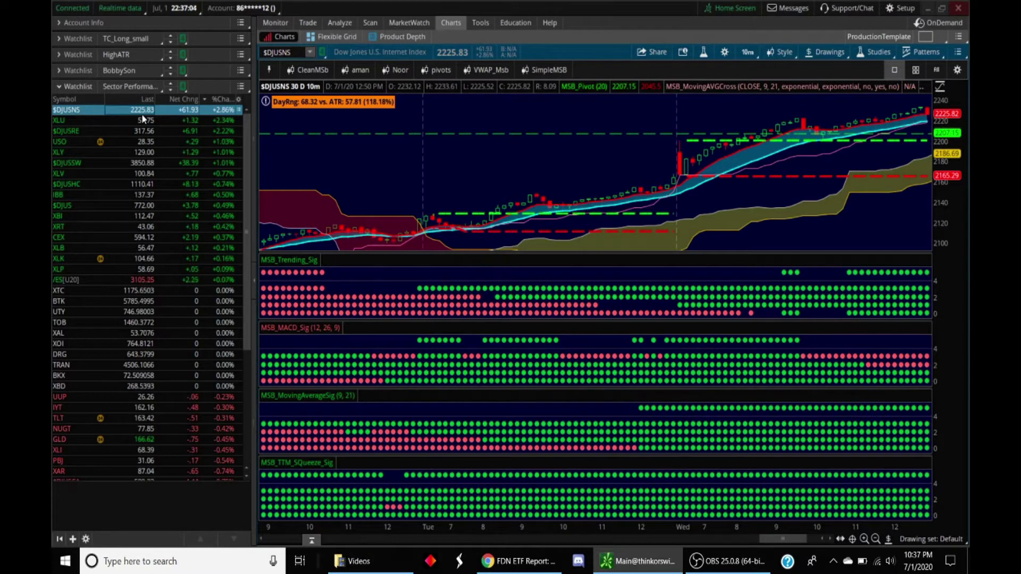
- Bring the Chrome FDN ETF Report page forward to view its top 10 holdings
left_click(538, 563)
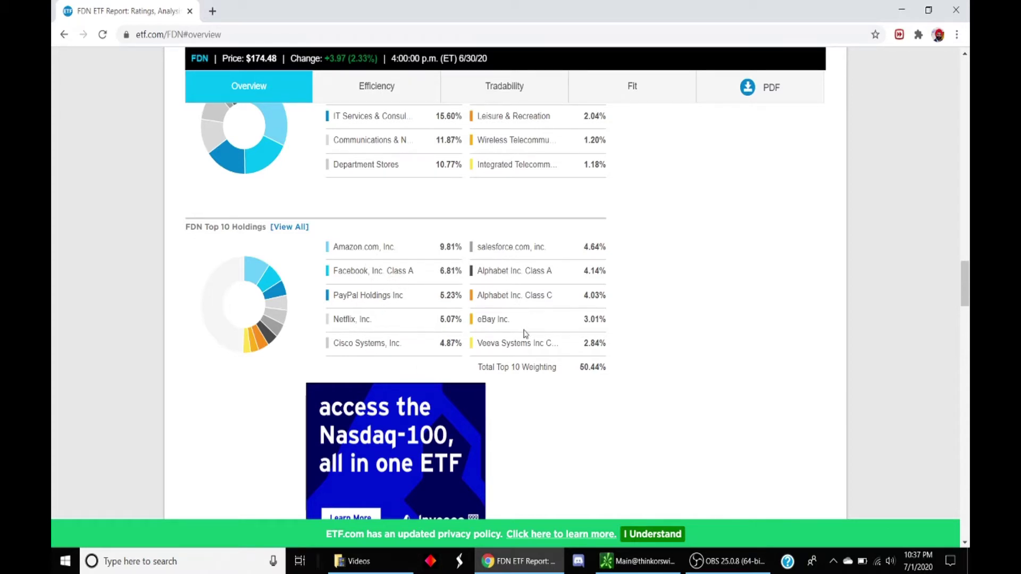
- In thinkorswim, collapse the Sector Performance list and expand the TC_Long_small list
left_click(639, 569)
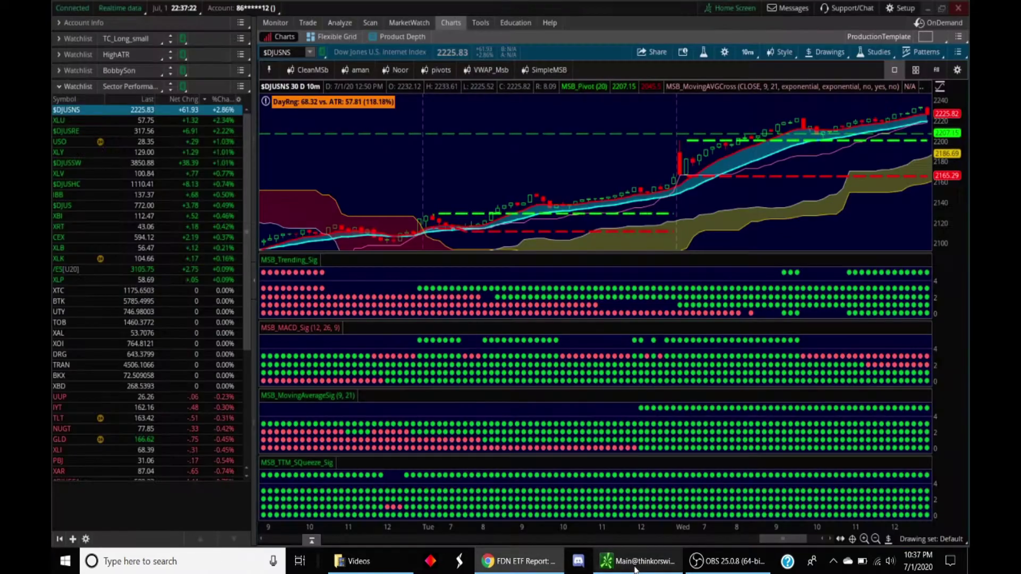
left_click(61, 86)
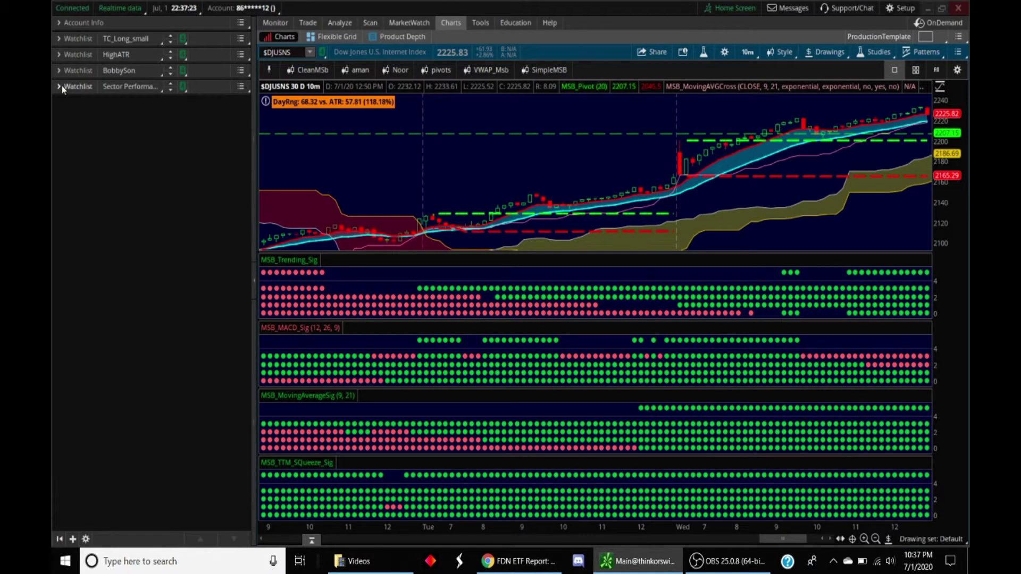
left_click(59, 39)
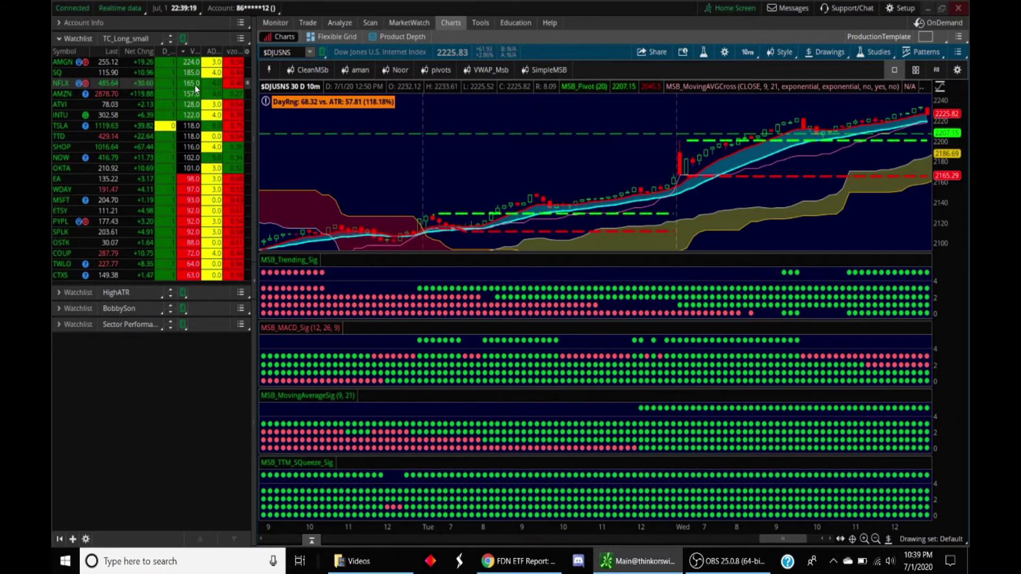
- Chart NFLX and inspect its applied studies and strategies
left_click(129, 89)
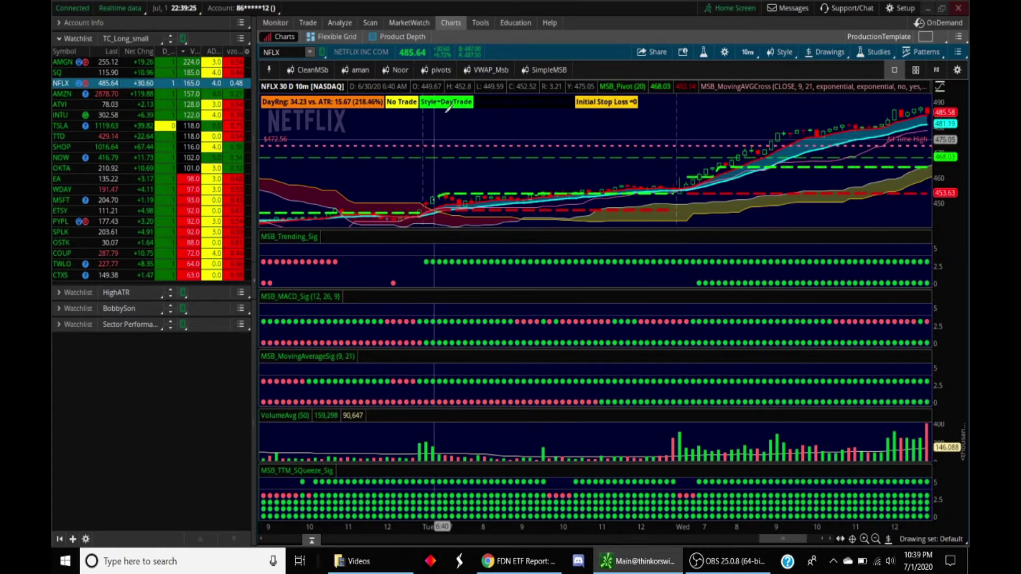
left_click(704, 52)
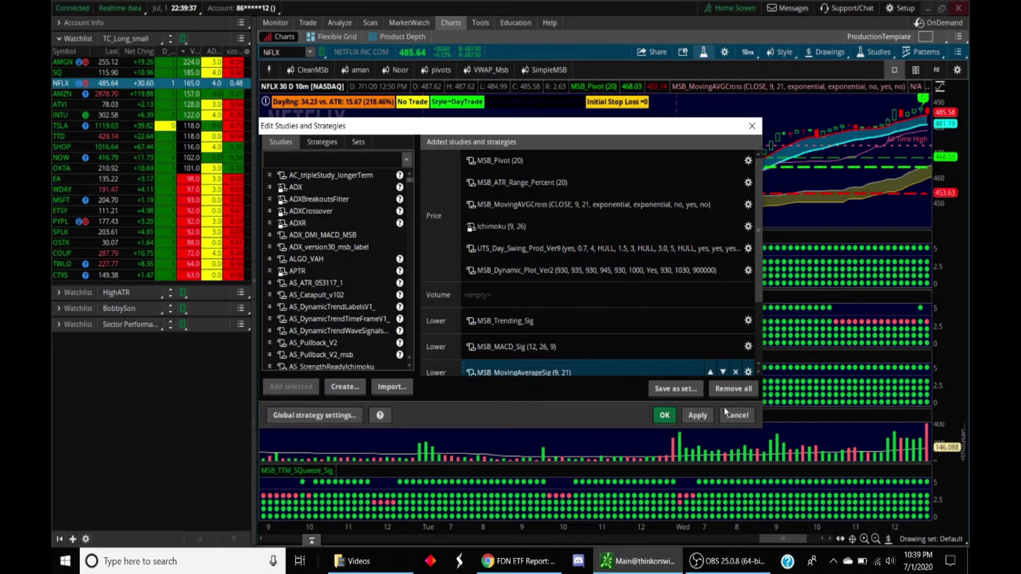
left_click(745, 416)
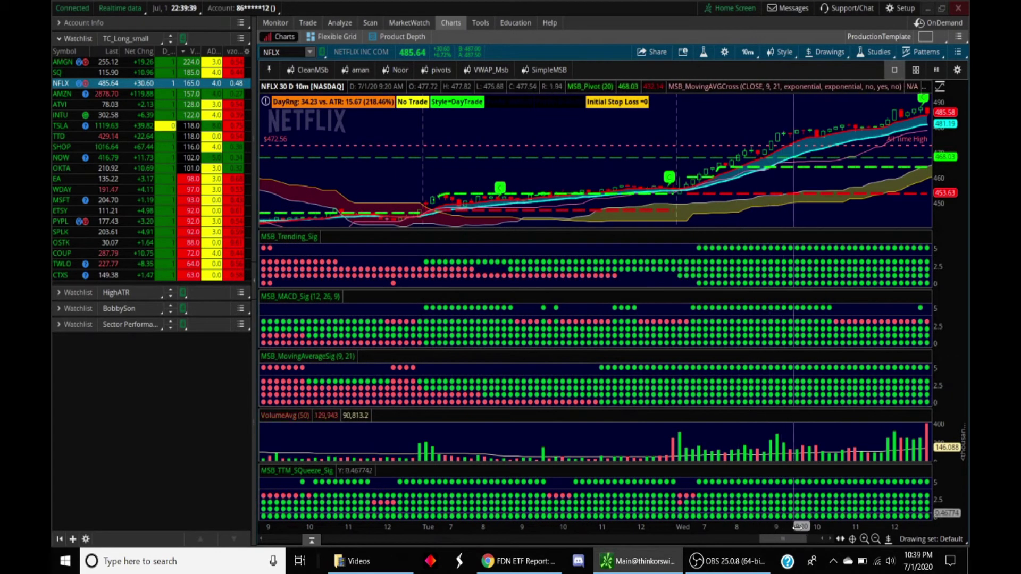
left_click_drag(786, 538, 809, 537)
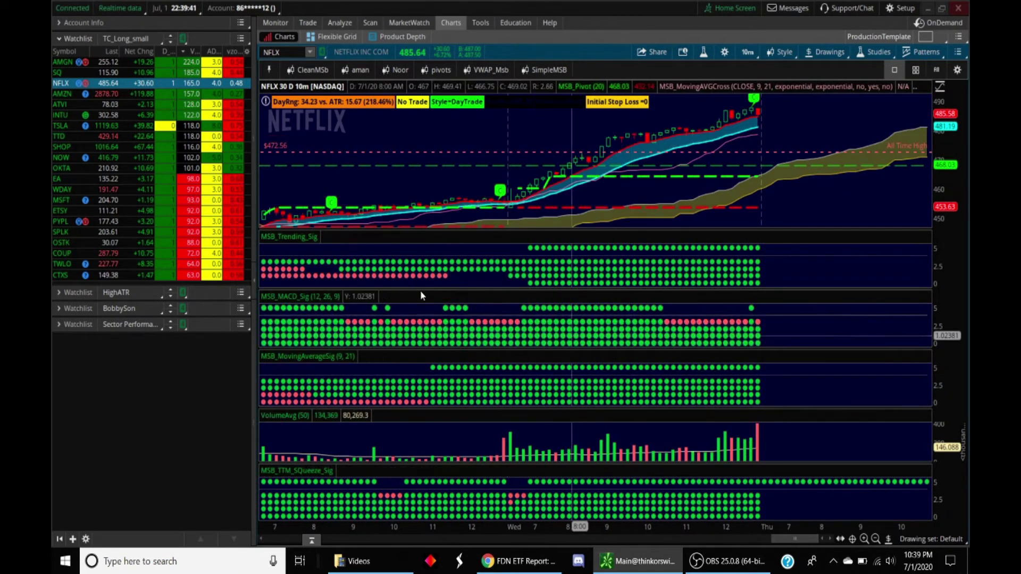
- Look over the AMZN and SHOP charts, then return to NFLX
left_click(88, 95)
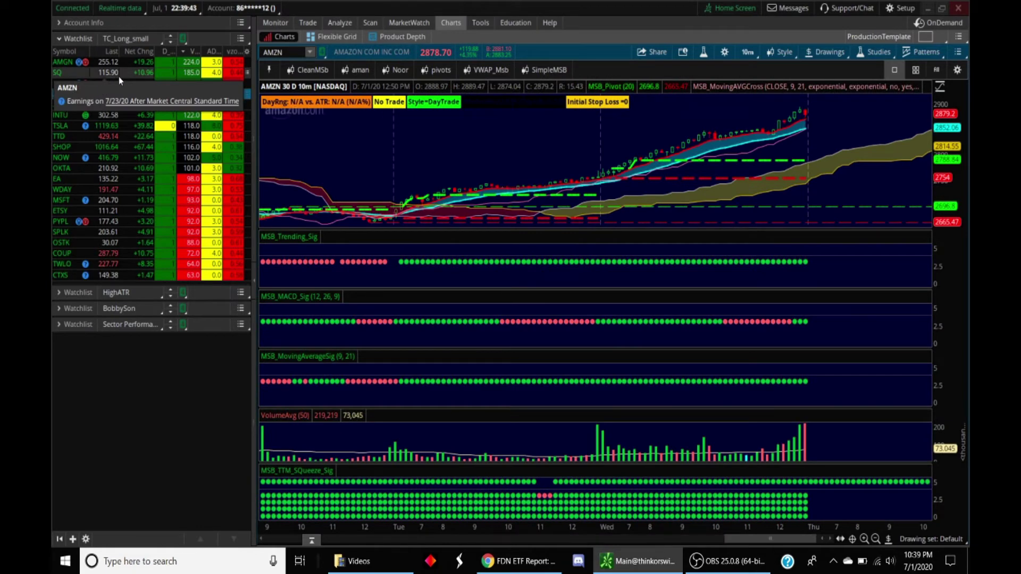
left_click(117, 145)
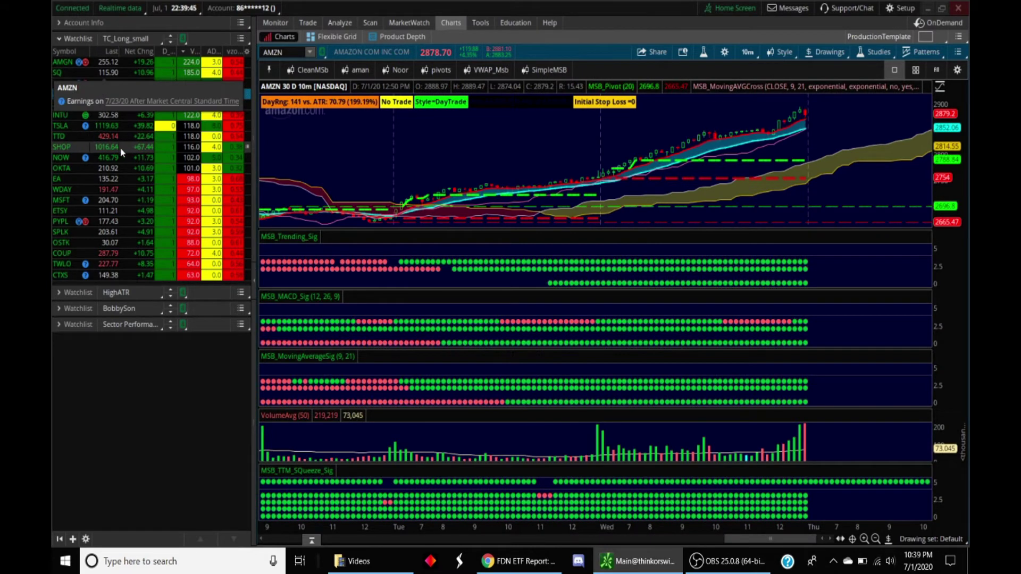
left_click(113, 87)
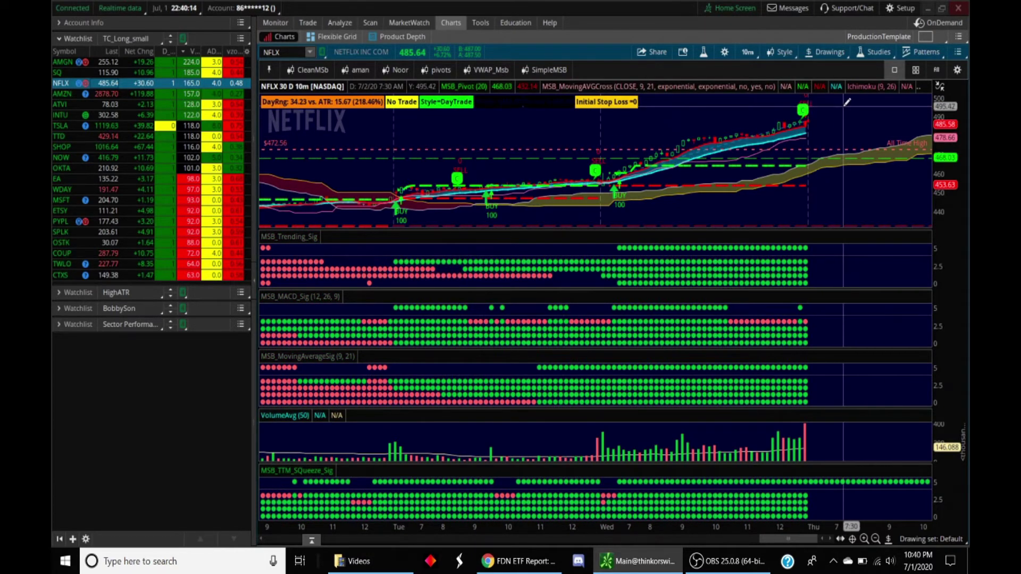
right_click(615, 193)
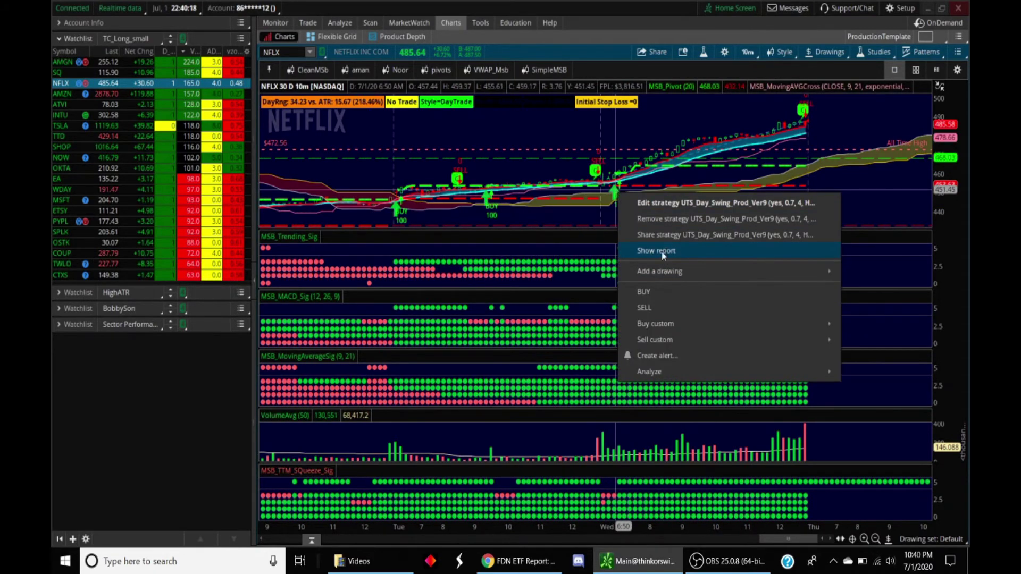
left_click(646, 250)
scroll(564, 241, "down", 8)
scroll(564, 241, "down", 12)
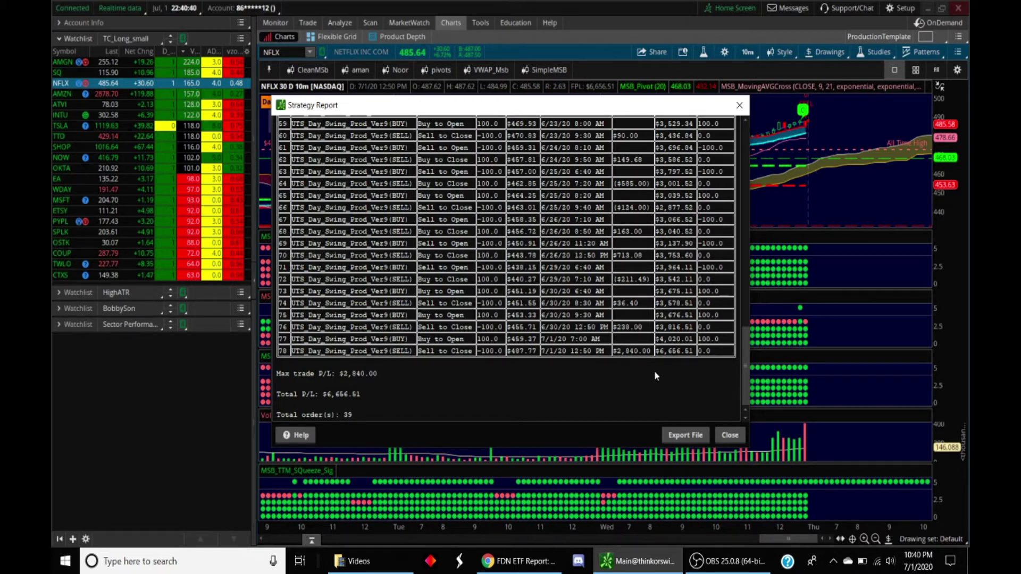
left_click(730, 435)
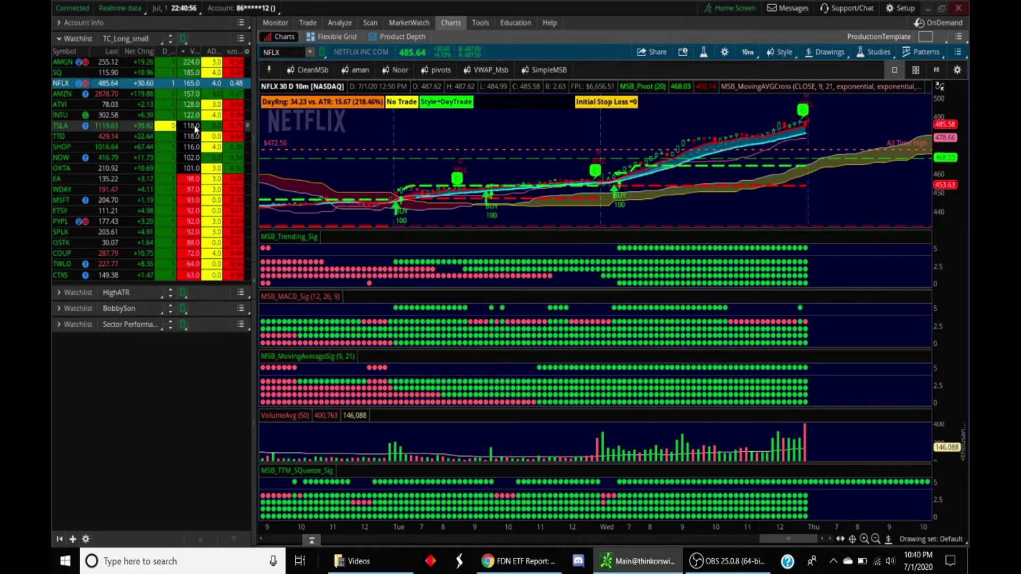
left_click(126, 130)
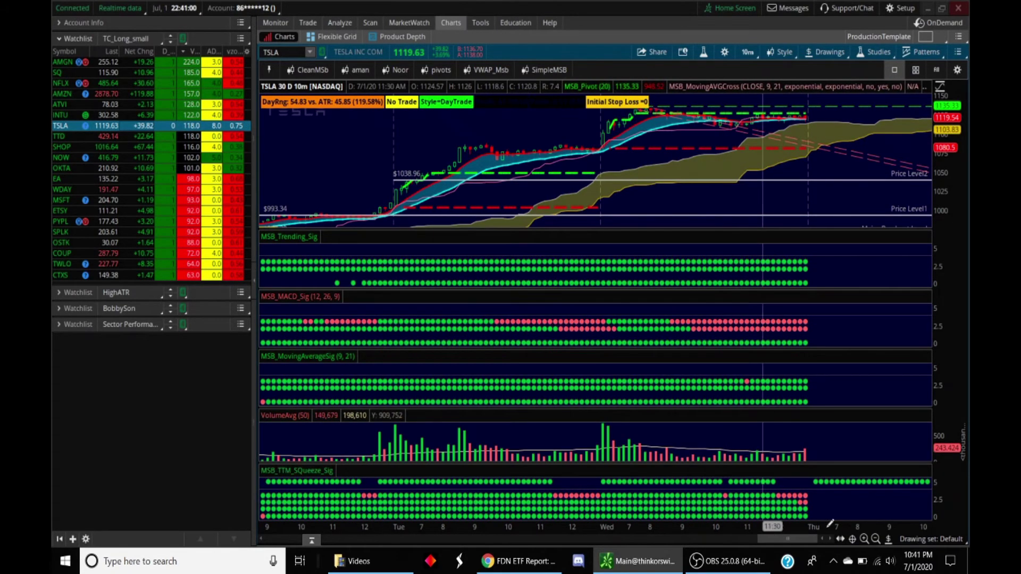
left_click(864, 540)
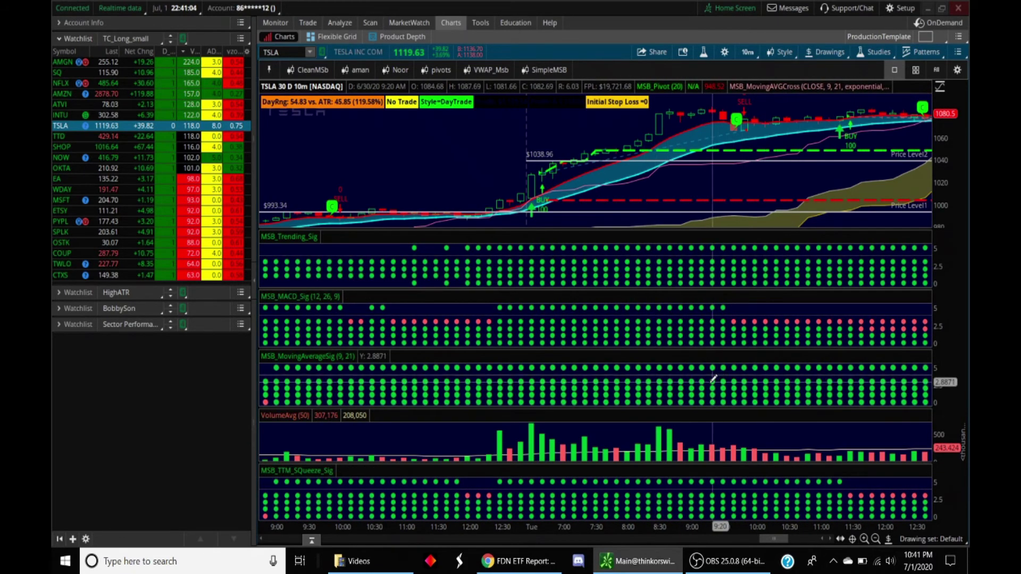
scroll(670, 298, "down", 8)
scroll(711, 385, "down", 2)
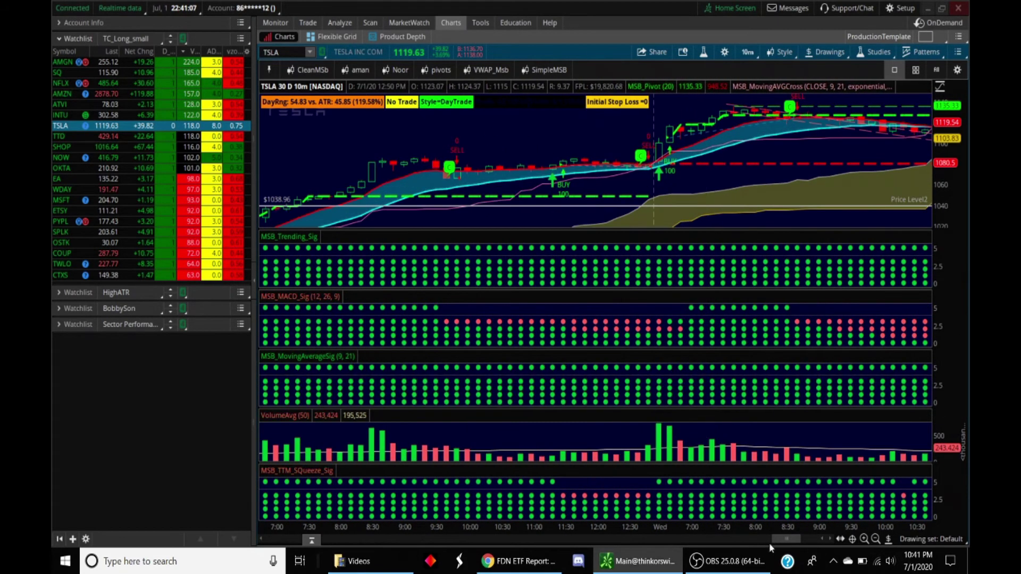
scroll(811, 538, "down", 6)
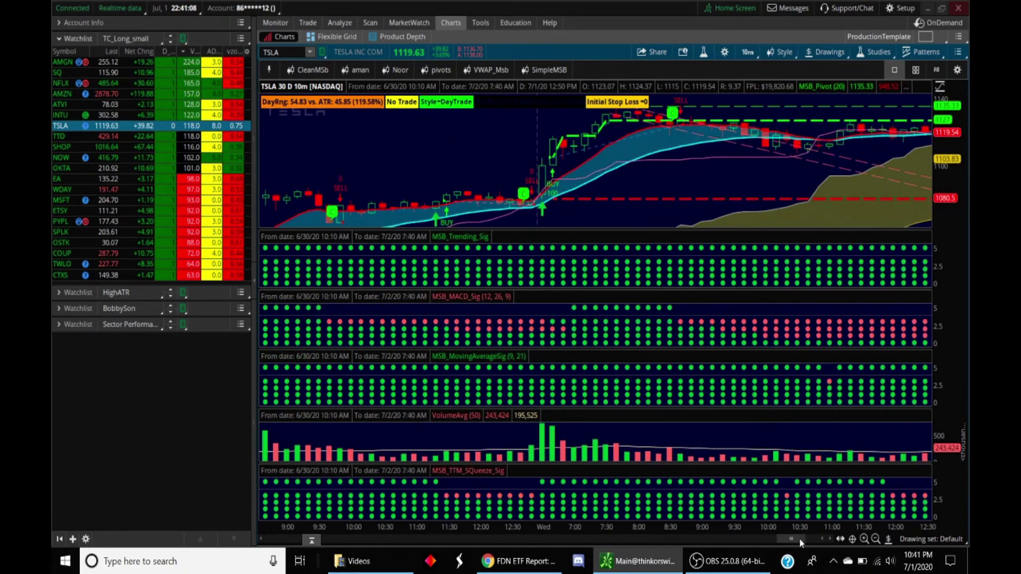
right_click(543, 211)
left_click(579, 269)
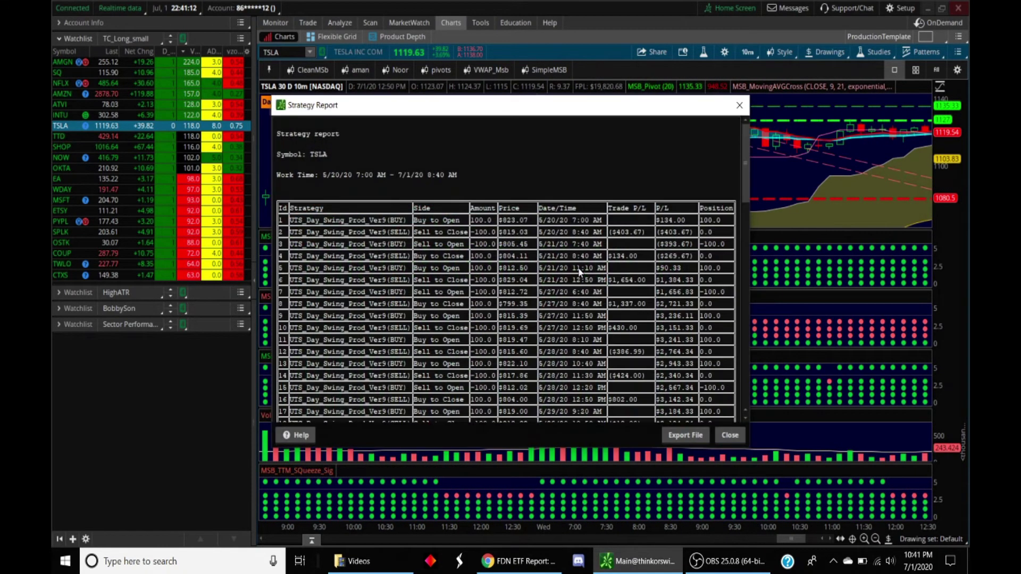
scroll(581, 306, "down", 10)
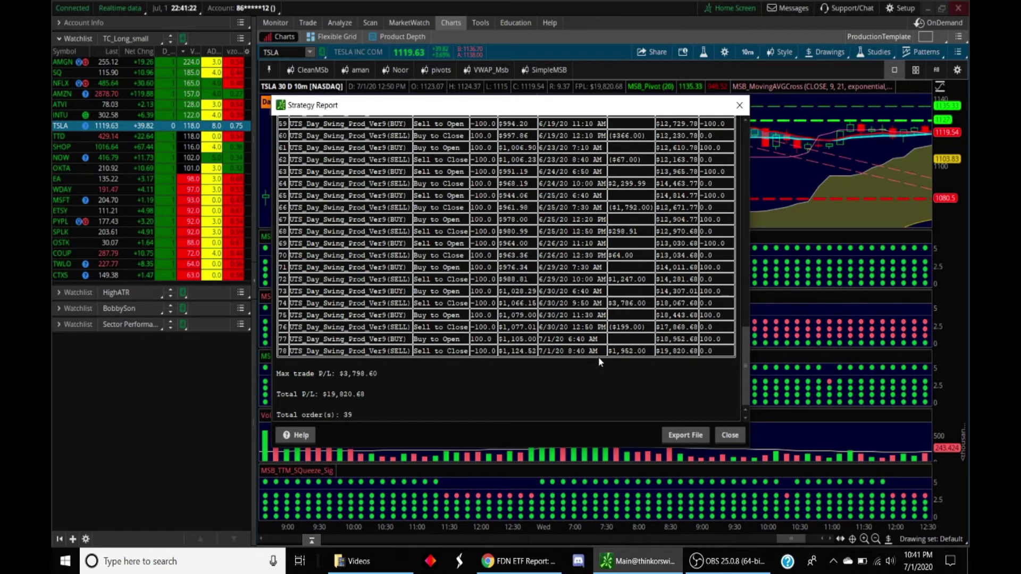
left_click(730, 435)
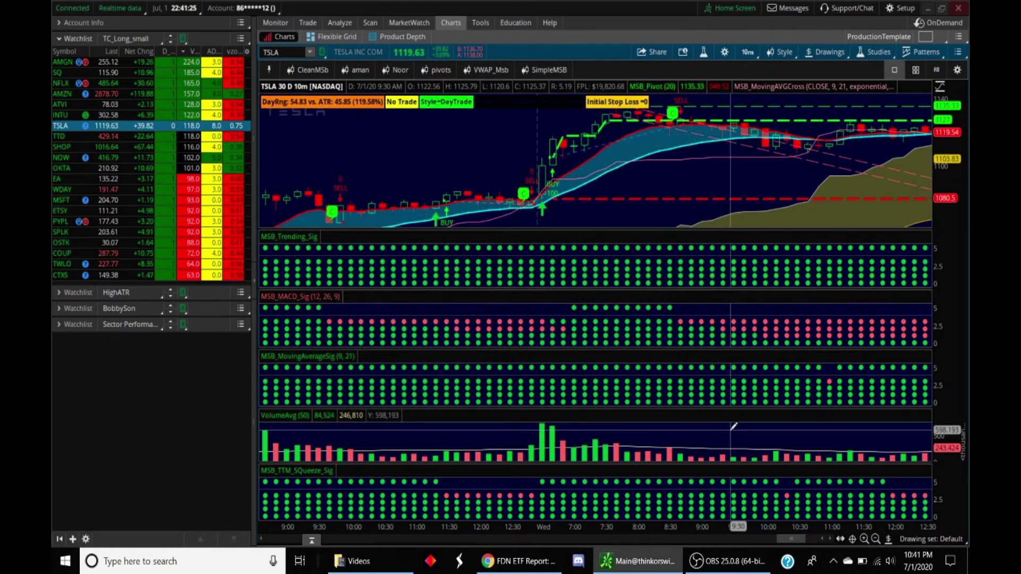
- Chart AMZN and widen the view to span several days of signals
left_click(118, 97)
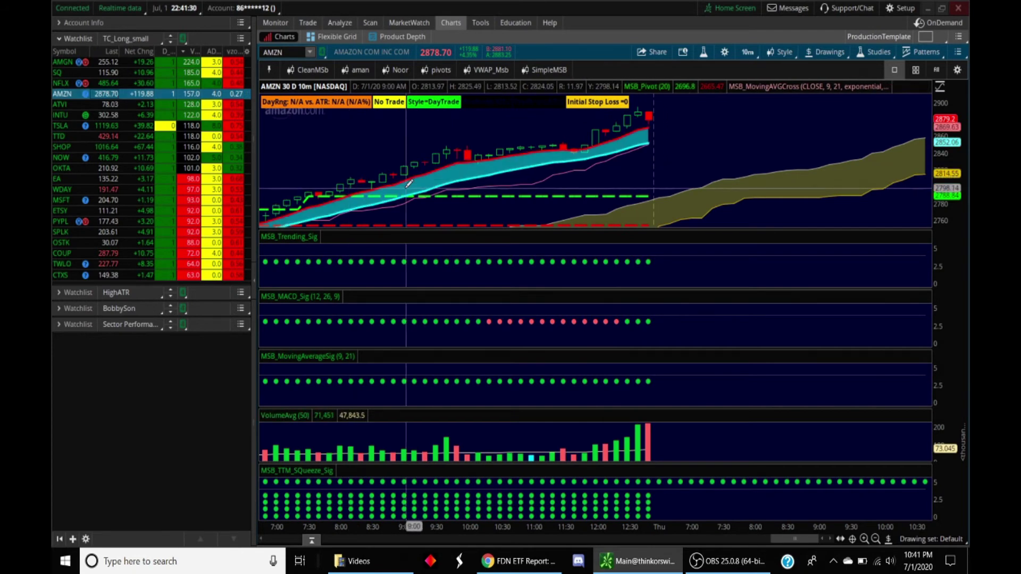
scroll(409, 183, "down", 10)
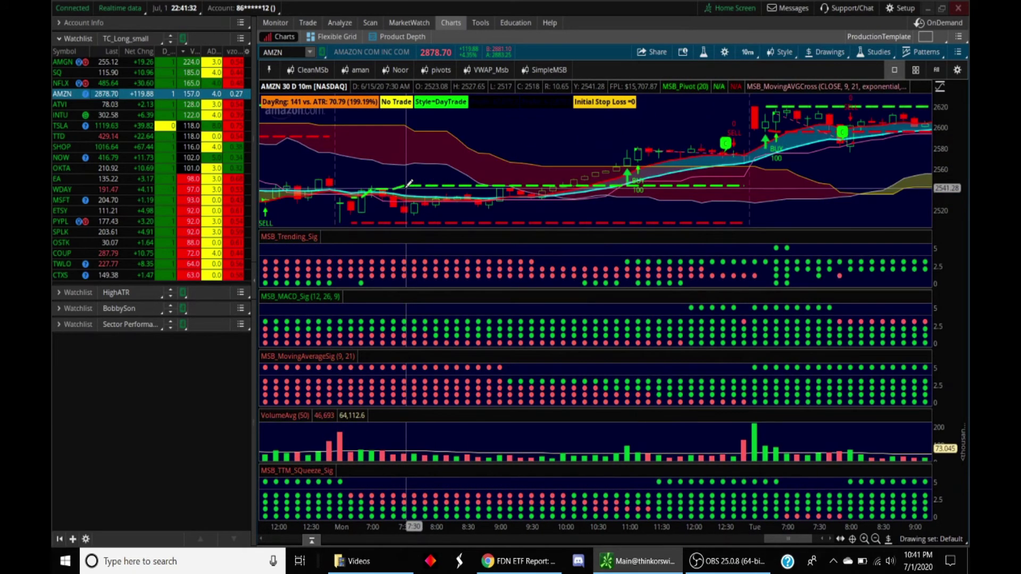
scroll(408, 183, "up", 8)
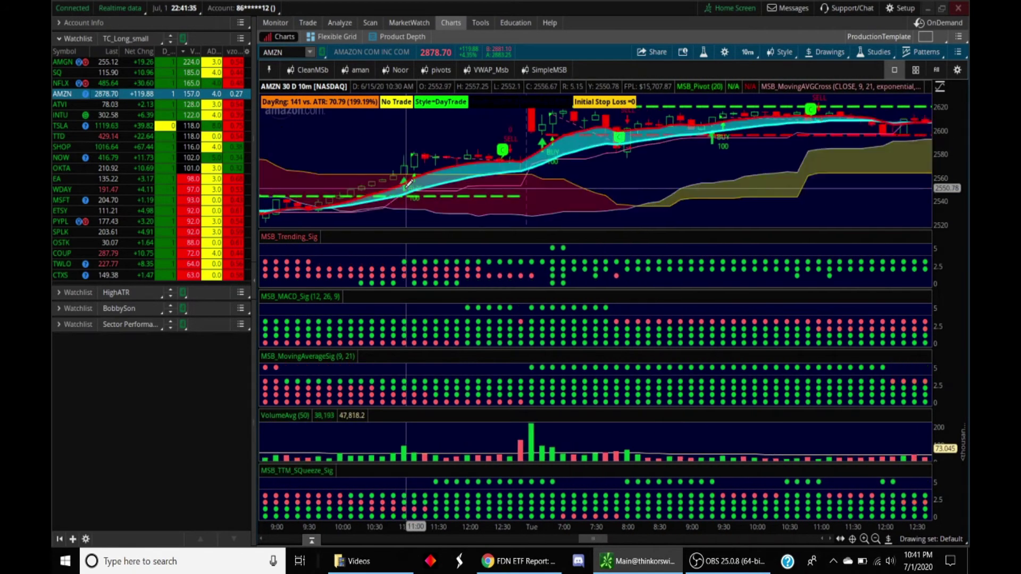
scroll(408, 183, "up", 5)
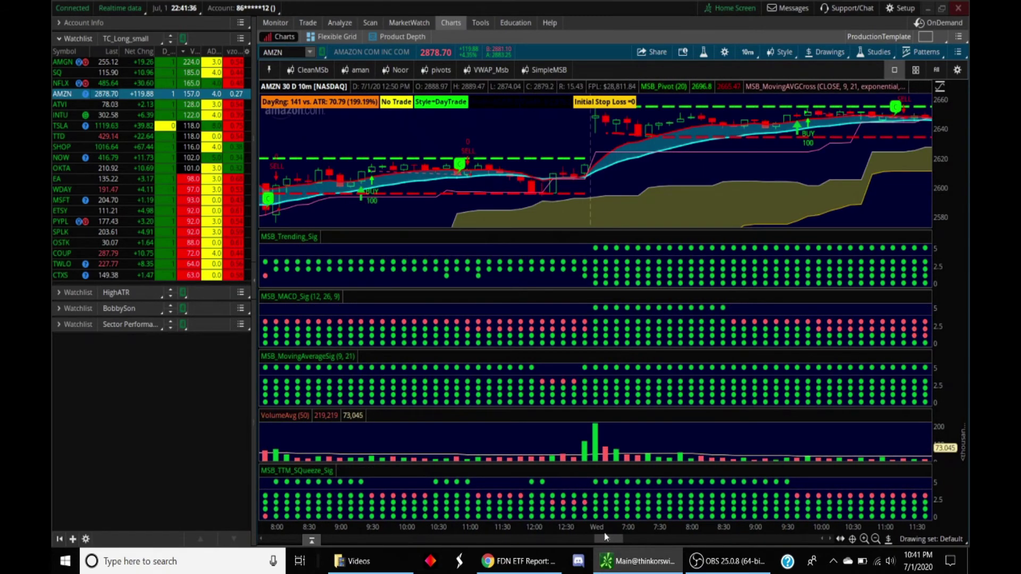
left_click_drag(629, 538, 820, 529)
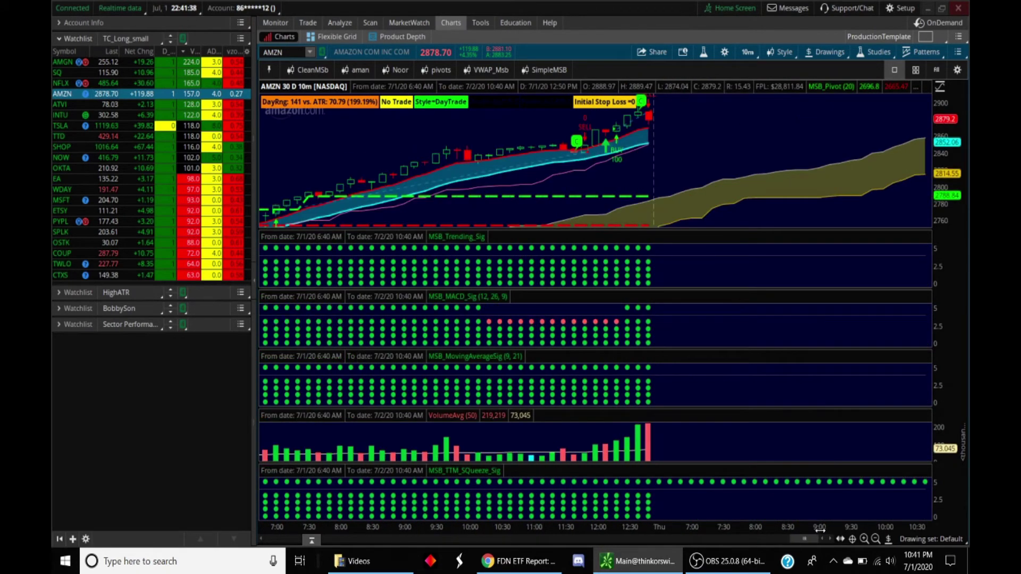
left_click(875, 539)
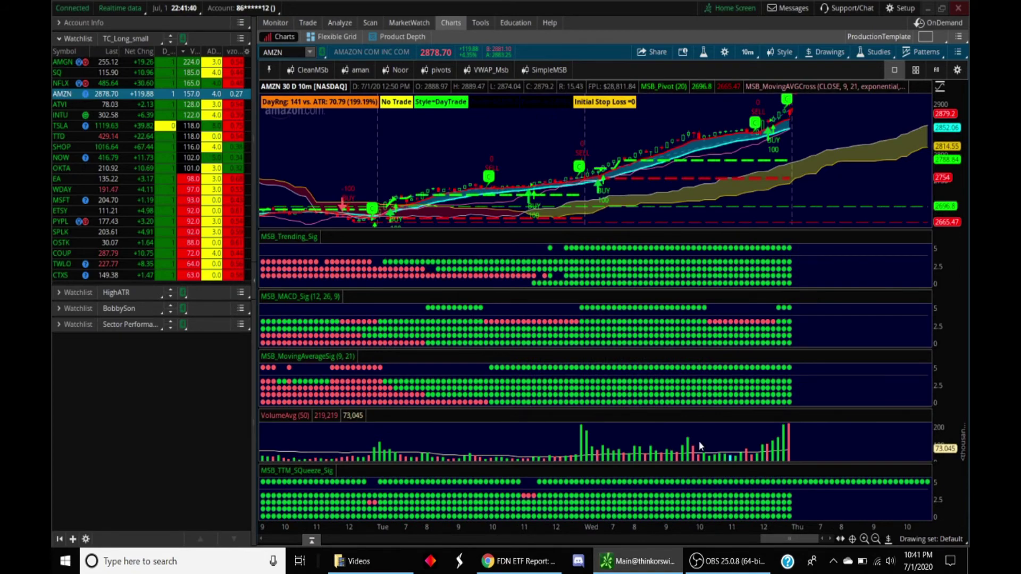
- Show the AMZN strategy report with $28,811.84 total P/L over 42 orders
right_click(600, 194)
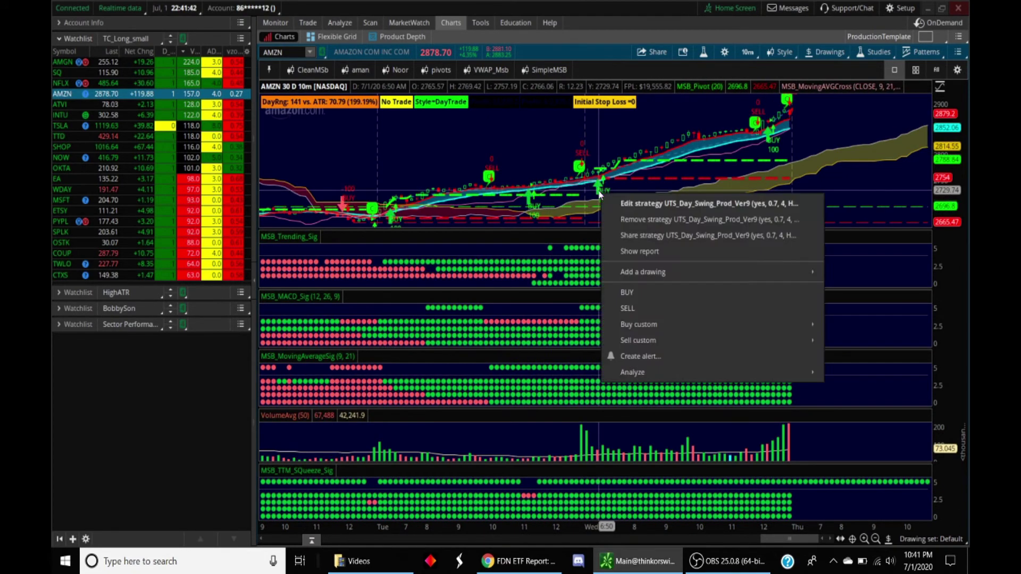
left_click(656, 253)
scroll(633, 258, "down", 15)
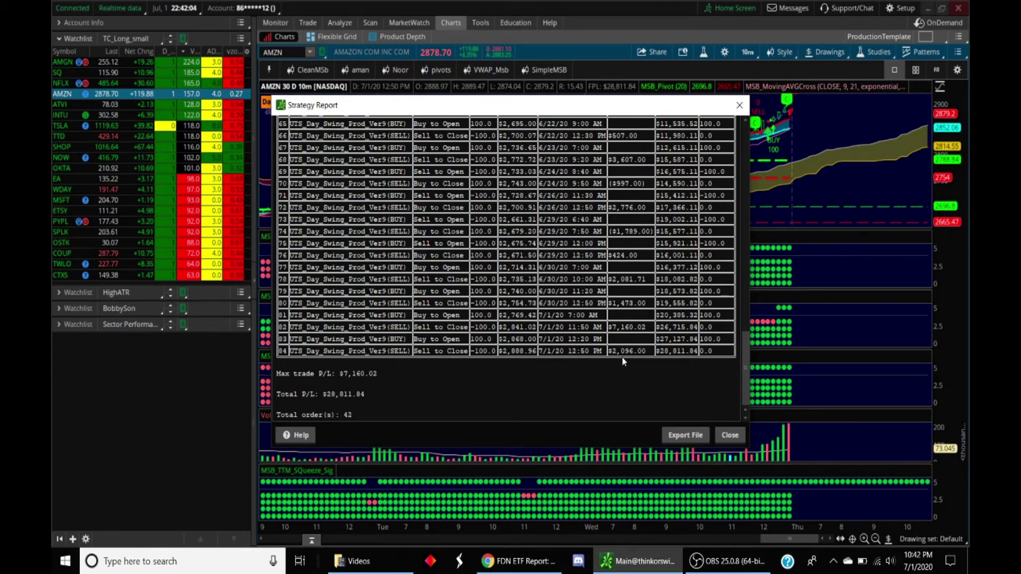
- Close the AMZN report and load the GOOG chart
left_click(734, 437)
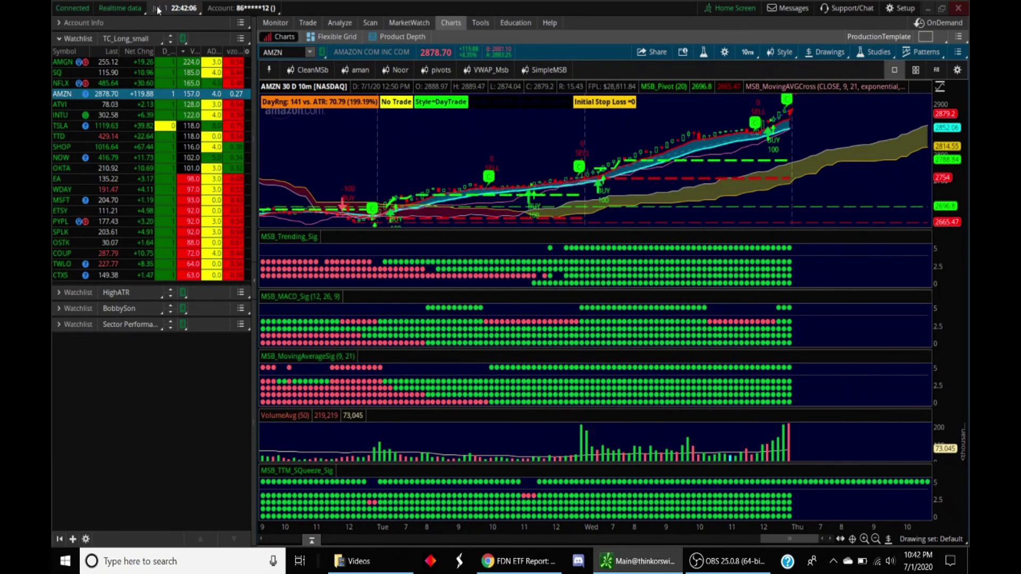
left_click(285, 52)
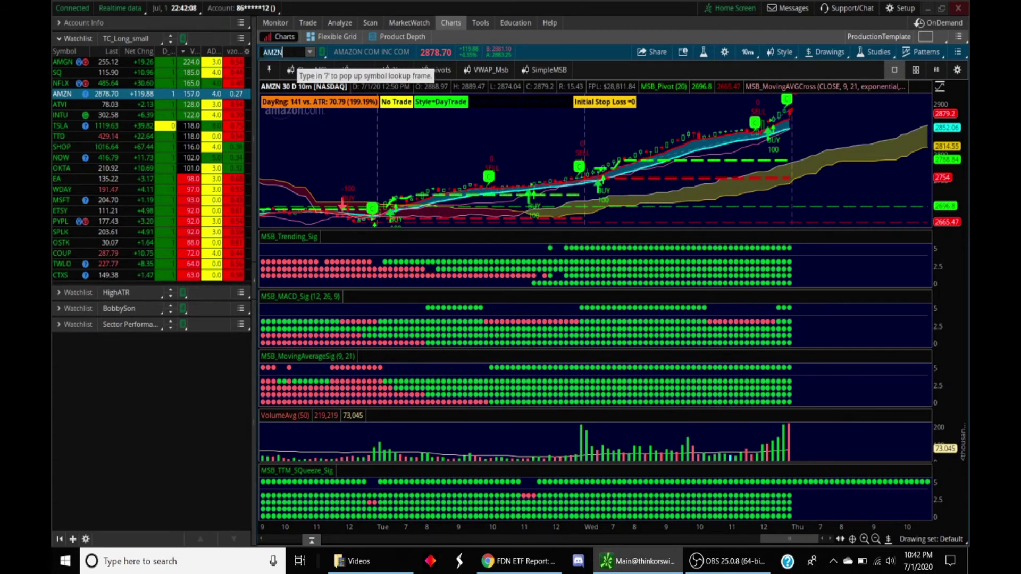
type("GOOG")
key("Return")
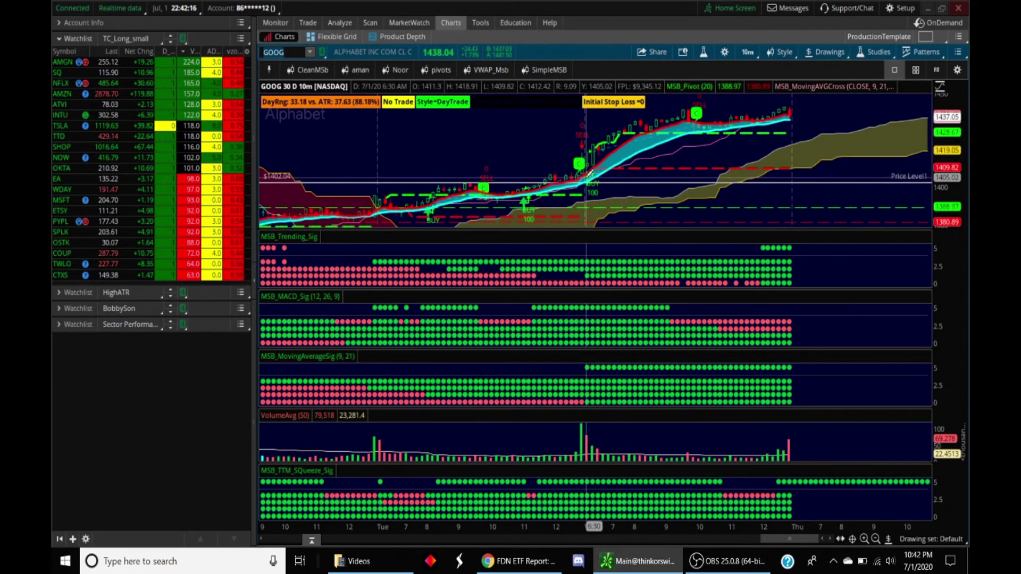
- Review the GOOG strategy report: $10,789.12 total P/L over 40 orders
right_click(587, 179)
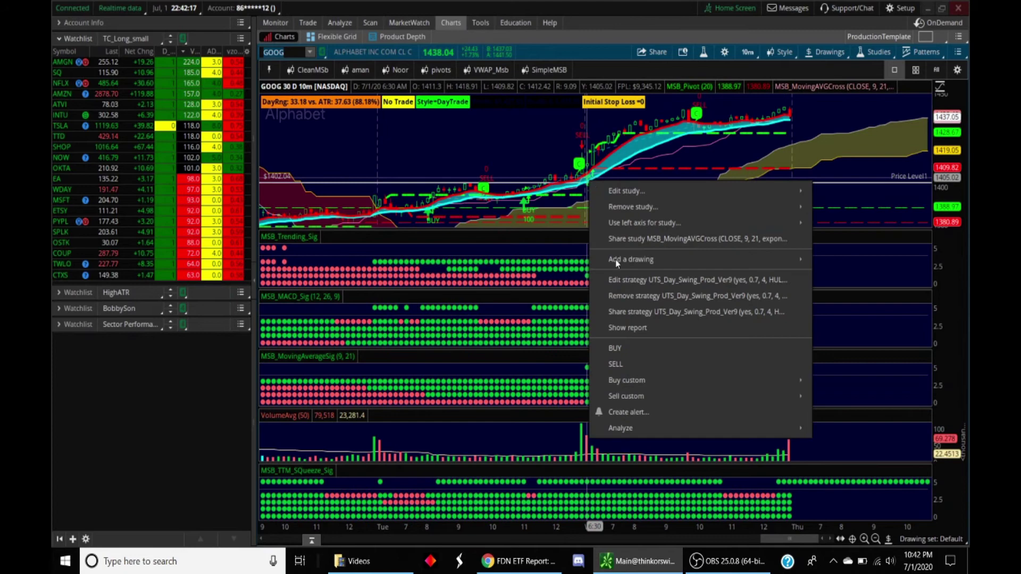
left_click(626, 329)
scroll(606, 314, "down", 15)
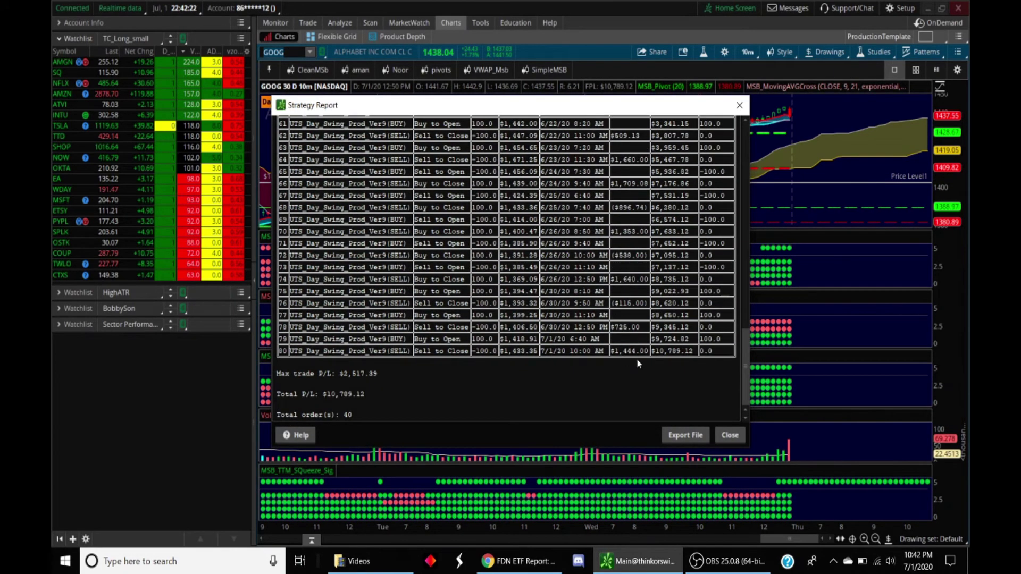
left_click(729, 435)
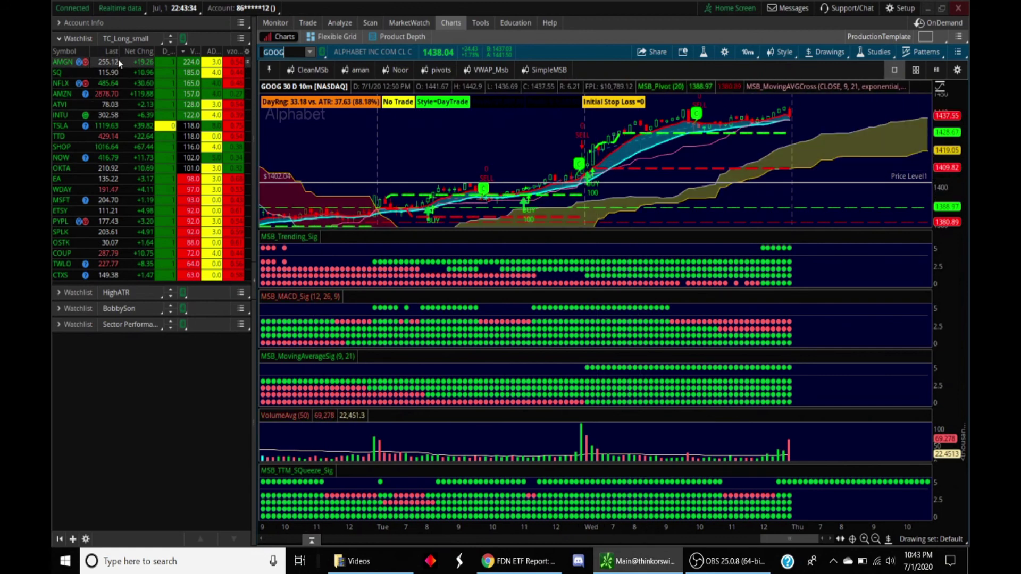
- Load the INTU (Intuit) chart from the TC_Long_small watchlist
left_click(135, 115)
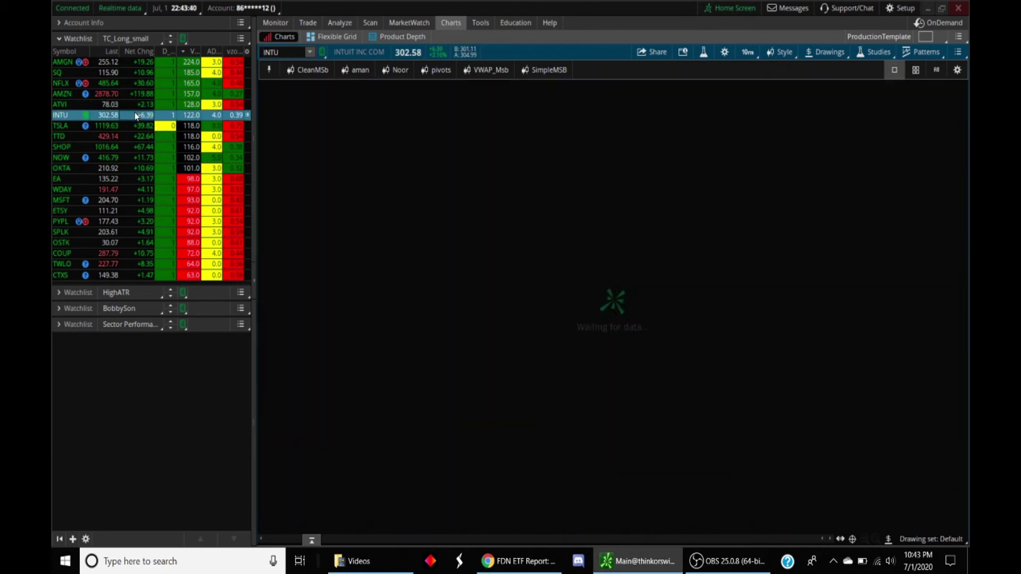